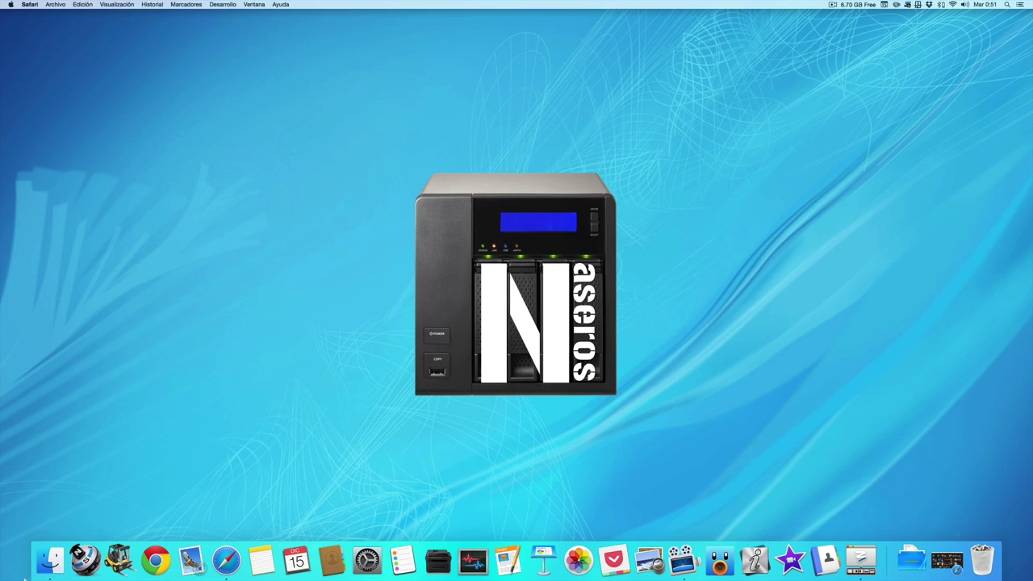
Step: Open the Plex movie library in Safari and select the four Transformers films together
click(229, 561)
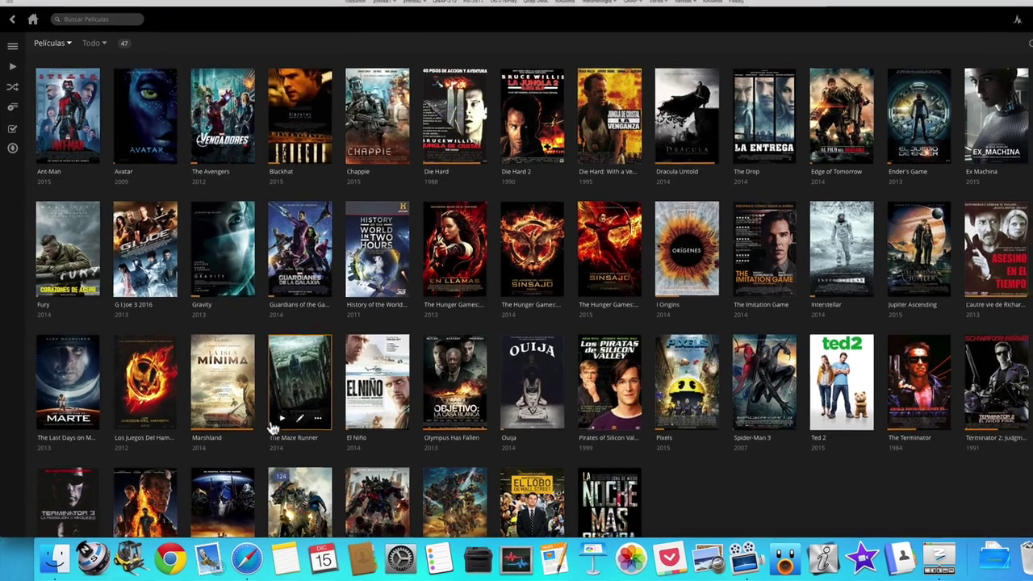
scroll(272, 428, down, 2)
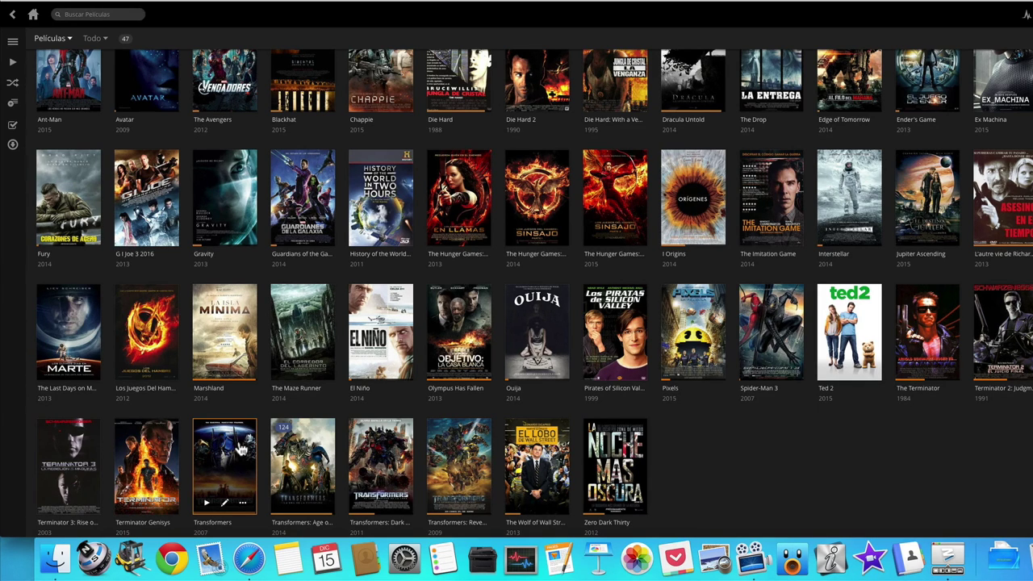
key(super)
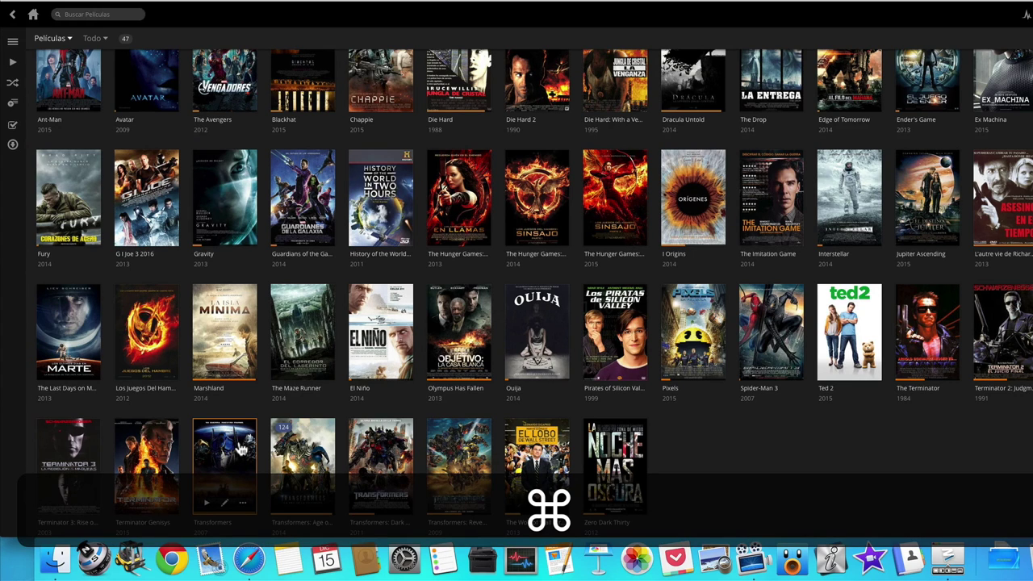
super+click(240, 448)
super+click(294, 456)
super+click(377, 457)
super+click(456, 458)
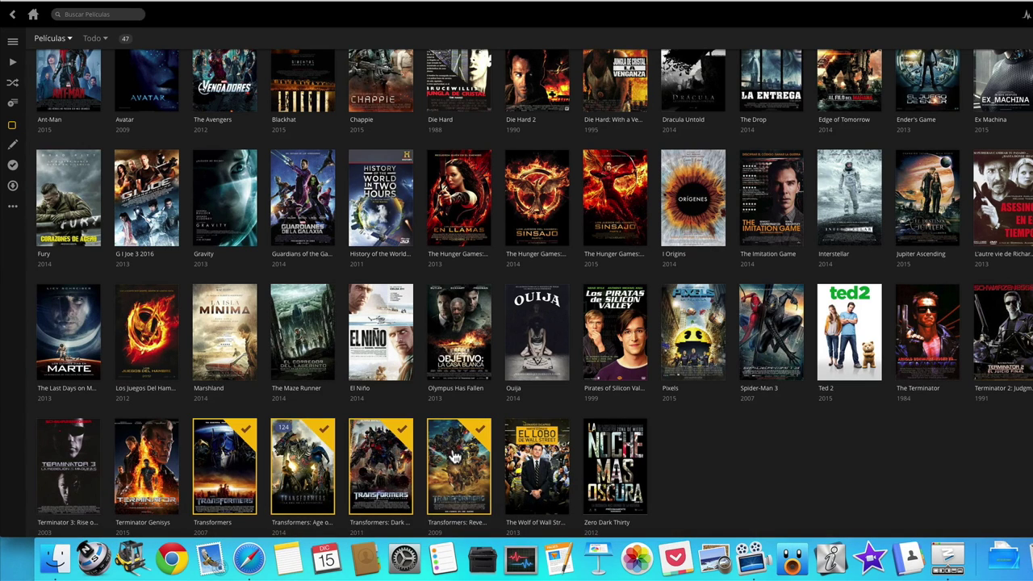
Step: Add the selected Transformers films to a new collection named "Tansformers"
click(12, 213)
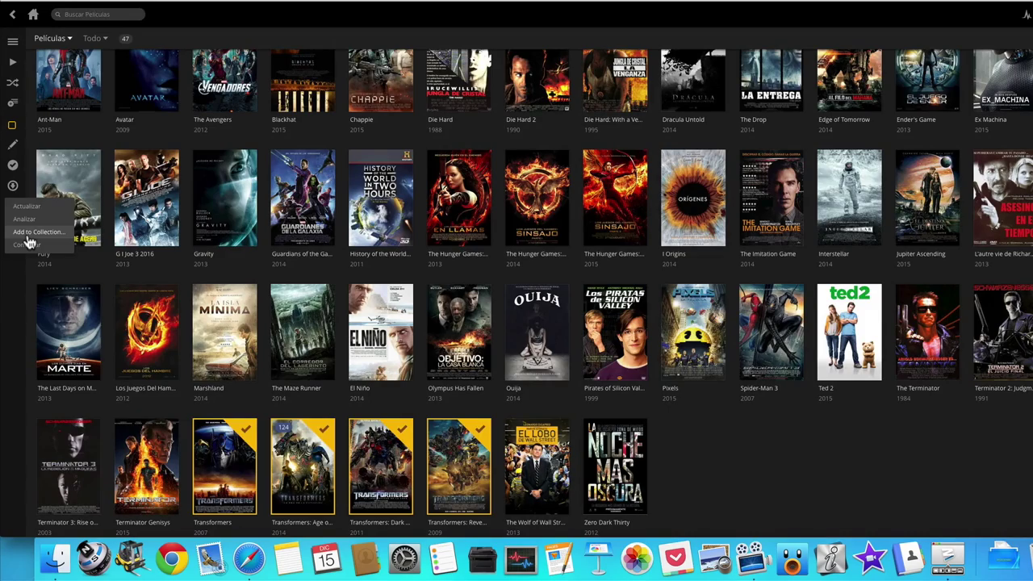
click(32, 232)
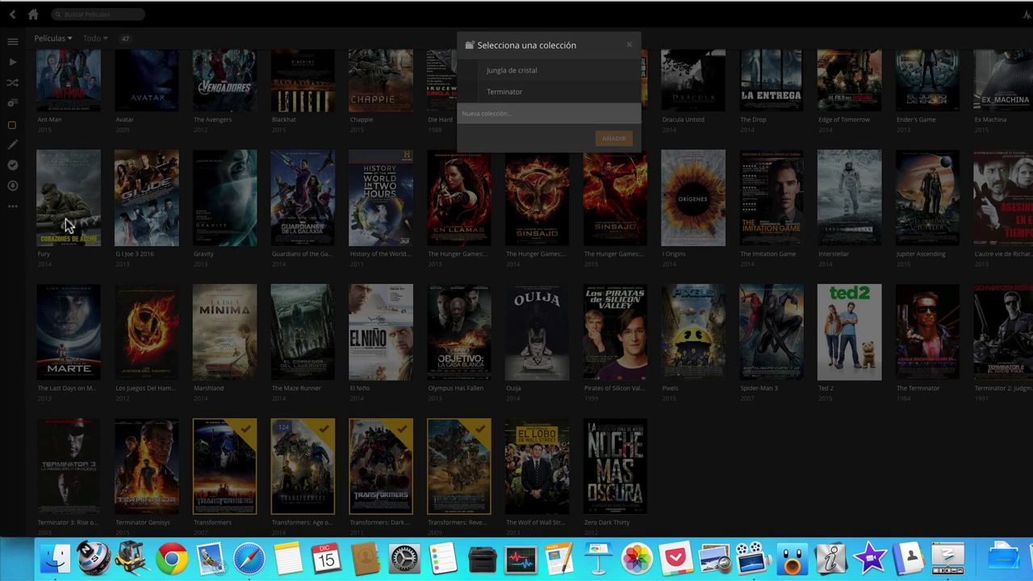
click(498, 113)
text(Tansformers)
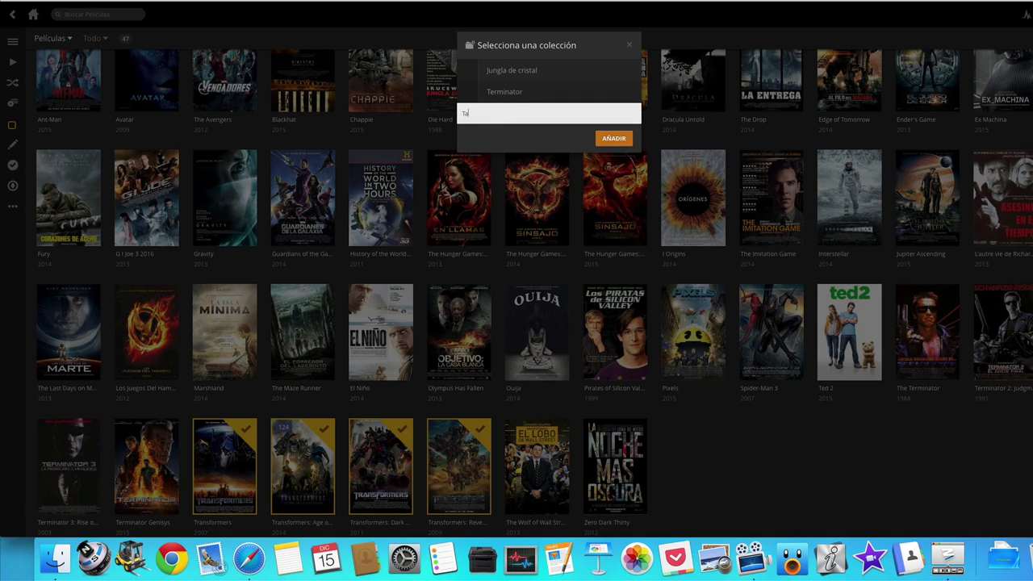
click(612, 140)
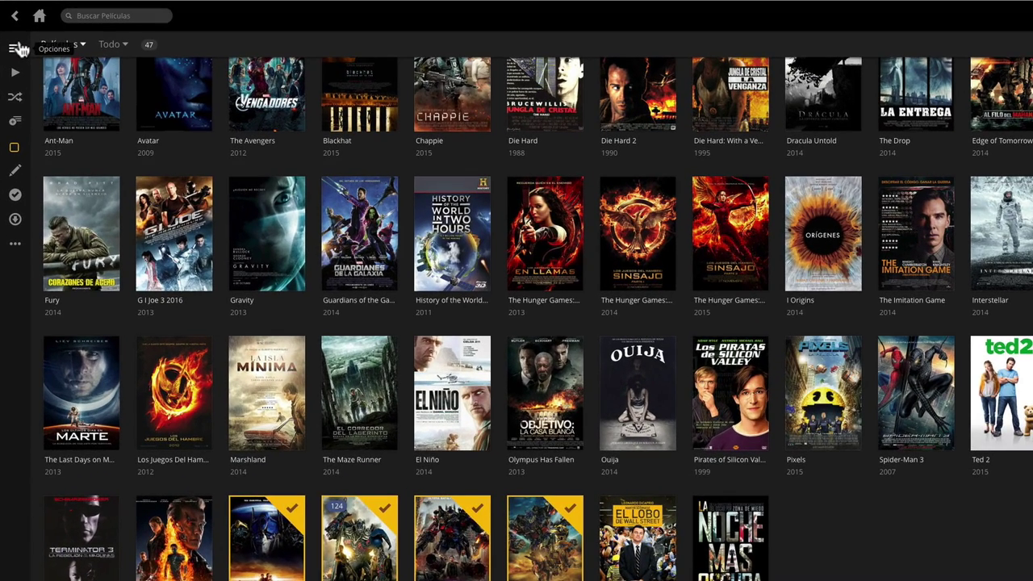
Step: Filter the movie library by the Terminator collection
click(16, 49)
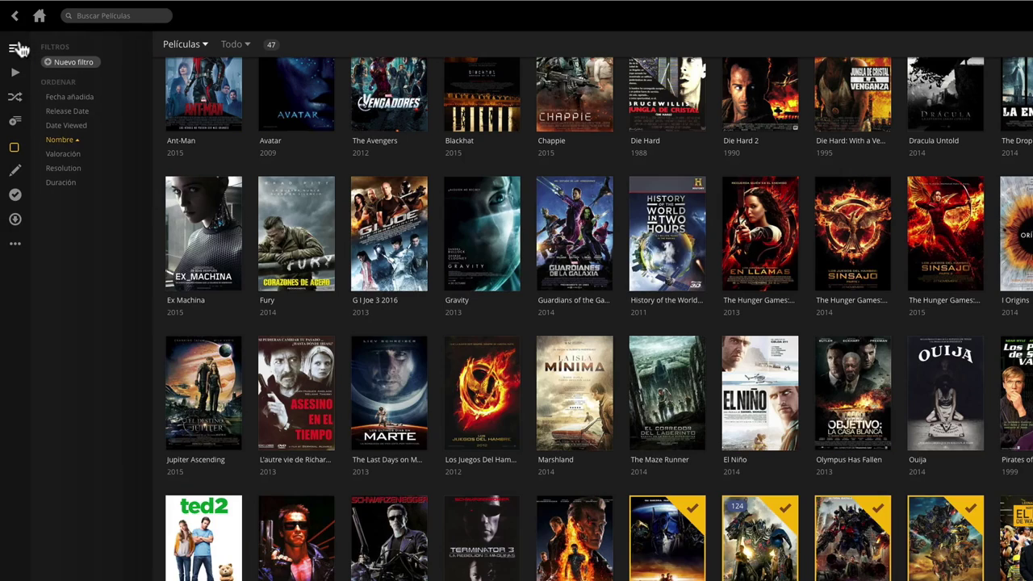
click(53, 66)
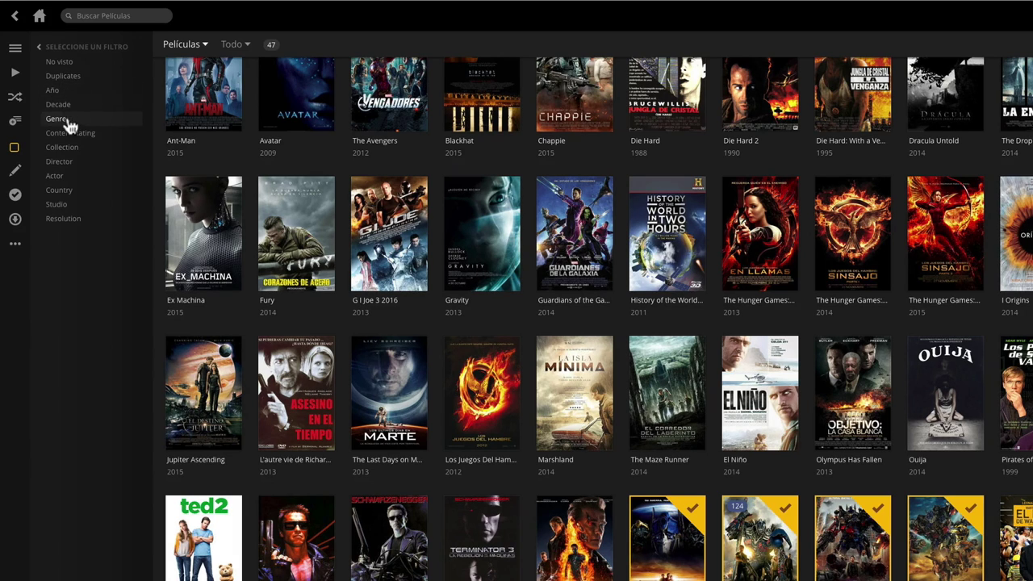
click(75, 155)
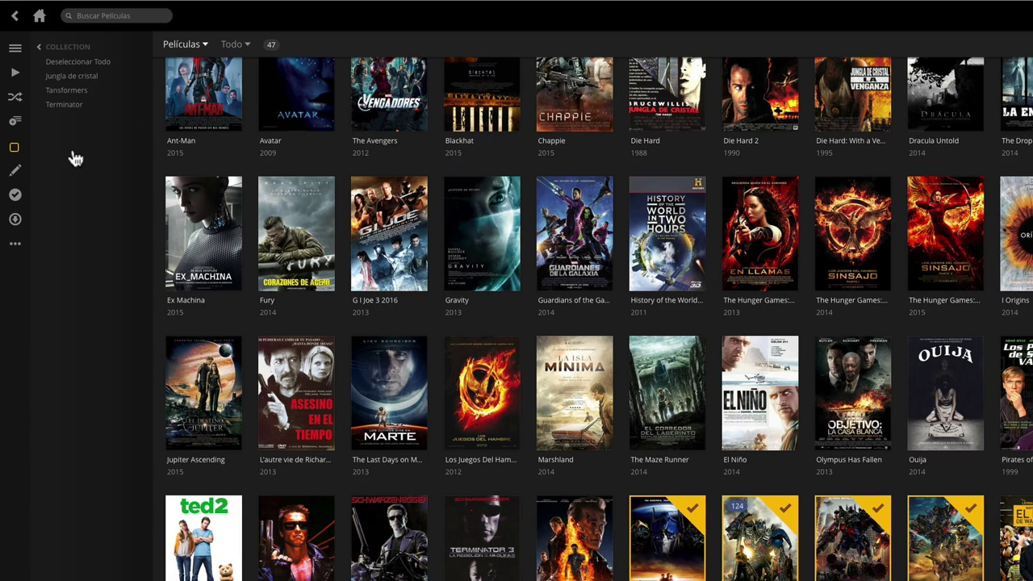
click(64, 104)
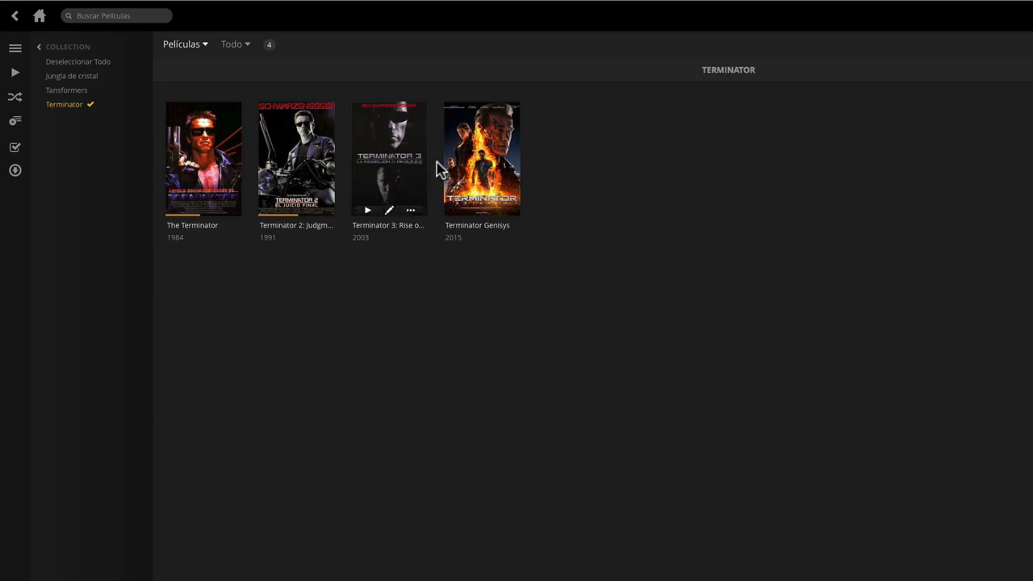
Step: Replace the Terminator filter with the Tansformers collection to view its films, and clear the filter
click(56, 110)
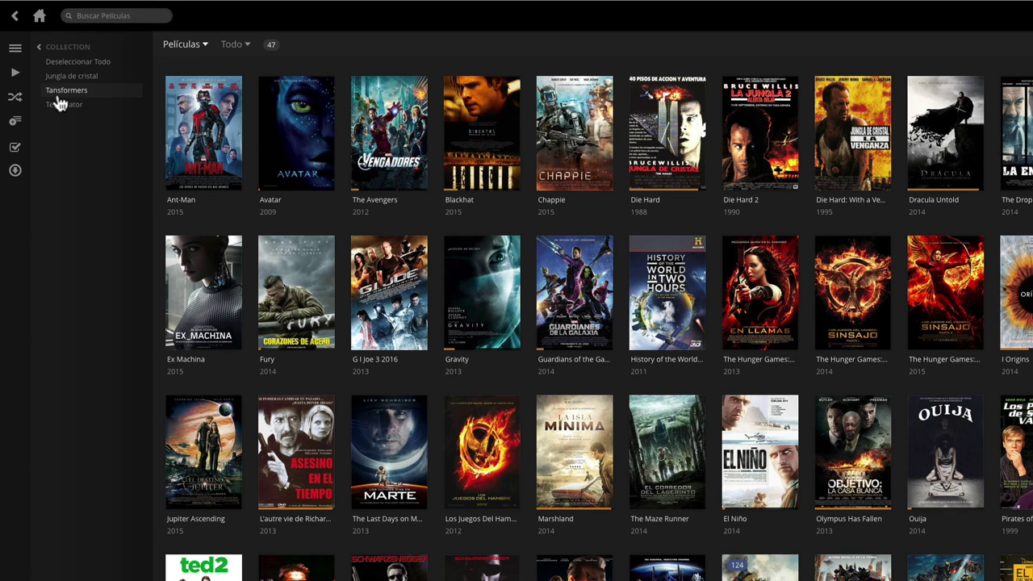
click(59, 95)
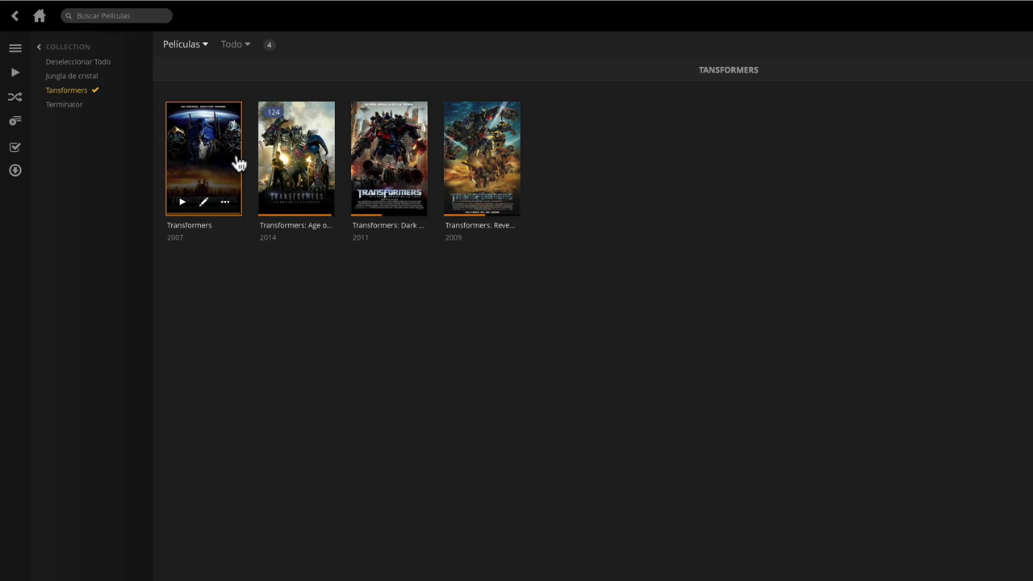
click(40, 50)
click(38, 44)
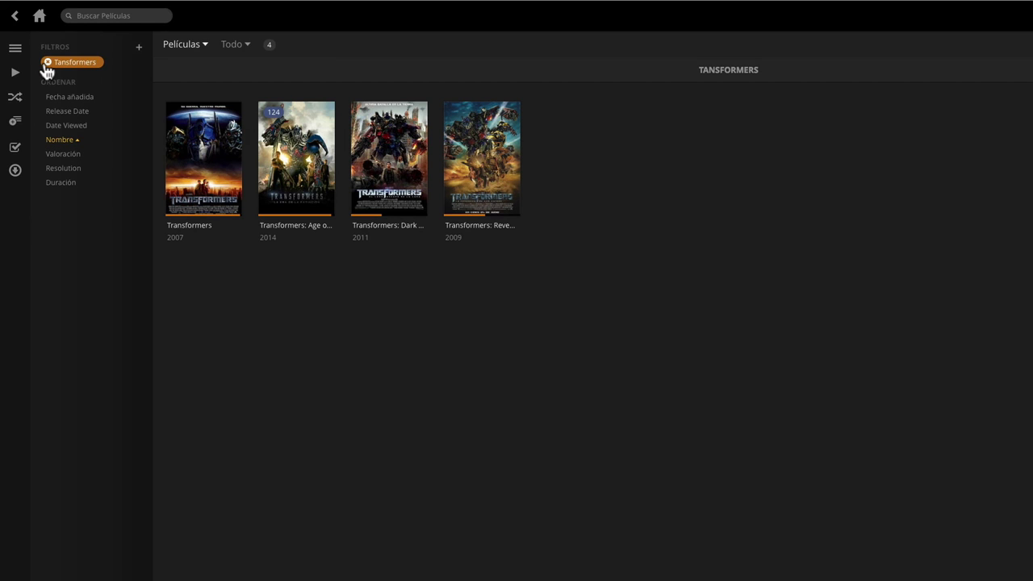
click(46, 65)
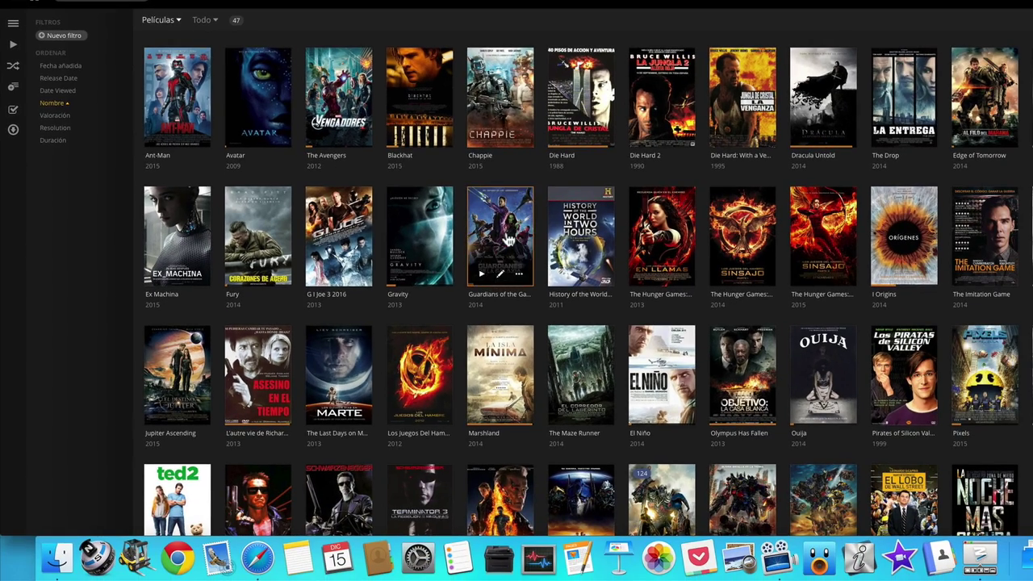
Step: Check the collection tag in the 2007 Transformers film's details and leave without saving
scroll(509, 240, down, 2)
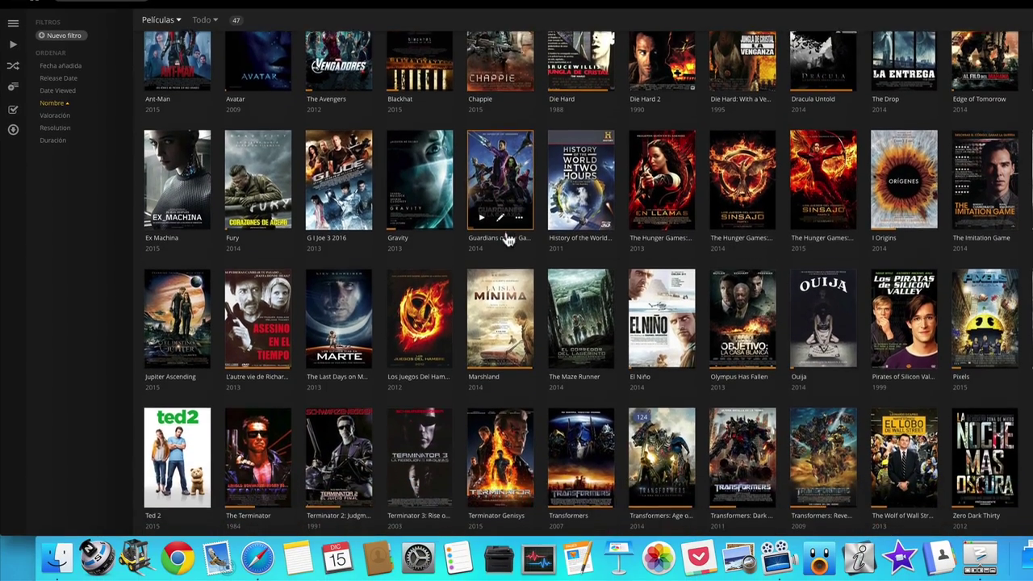
click(583, 500)
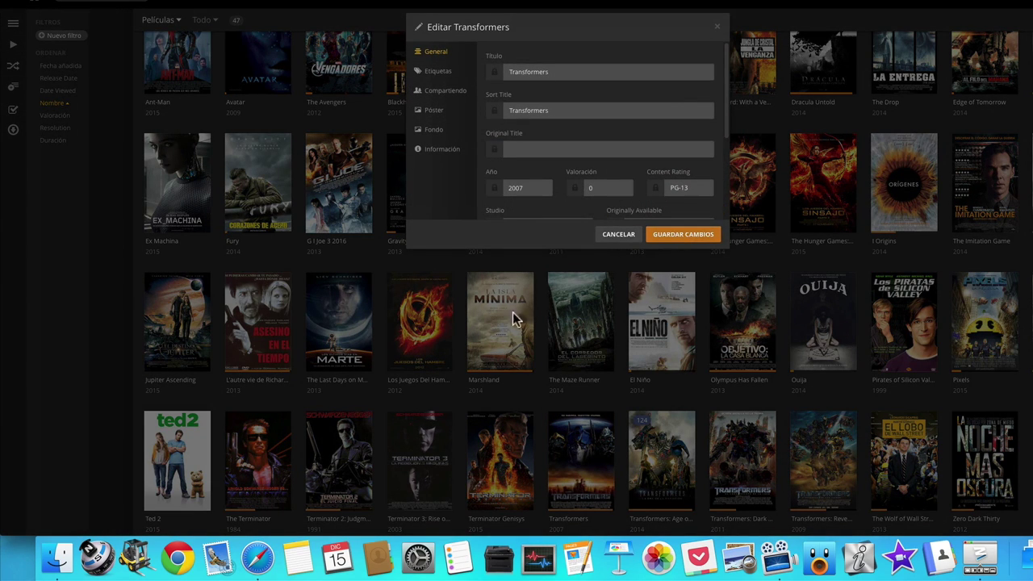
click(438, 72)
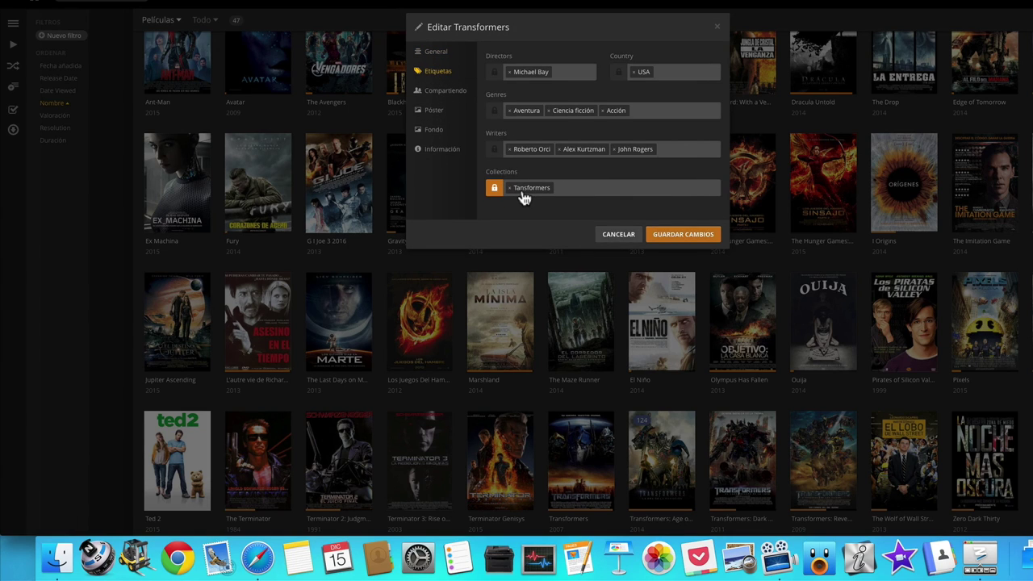
click(618, 235)
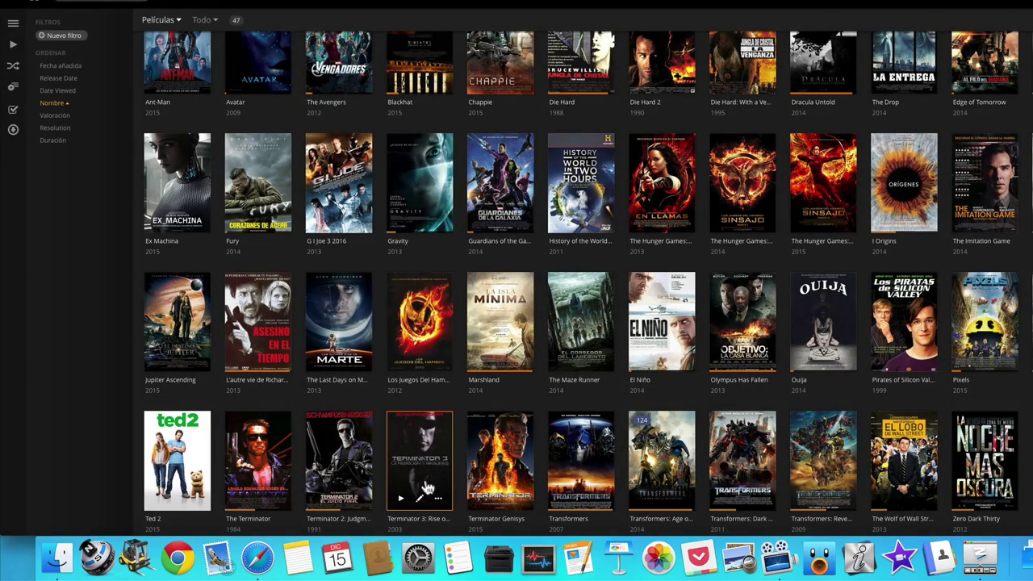
Step: Check the collection tag in the details of Terminator 3: Rise of the Machines and leave without saving
click(421, 502)
click(434, 72)
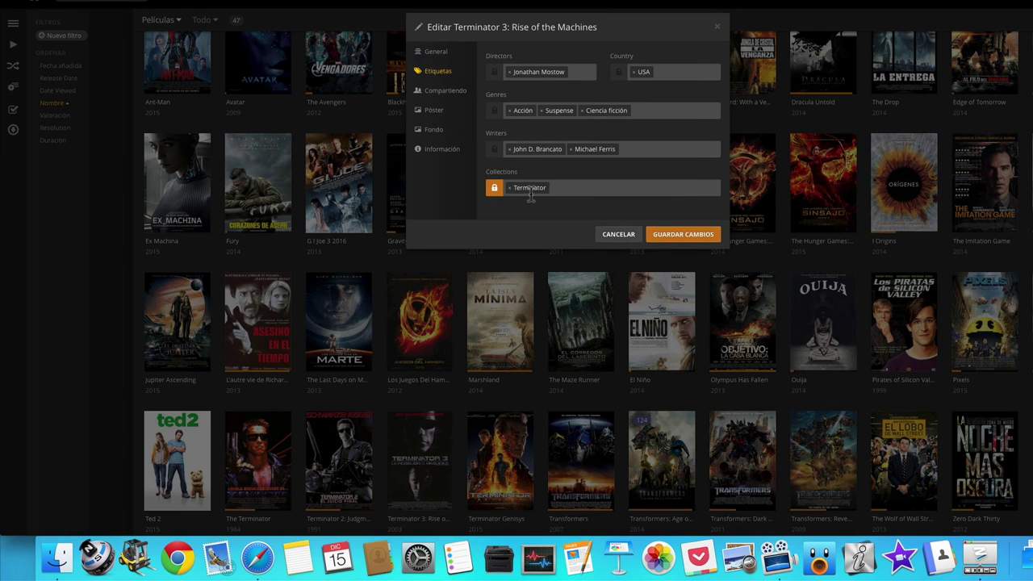
click(614, 235)
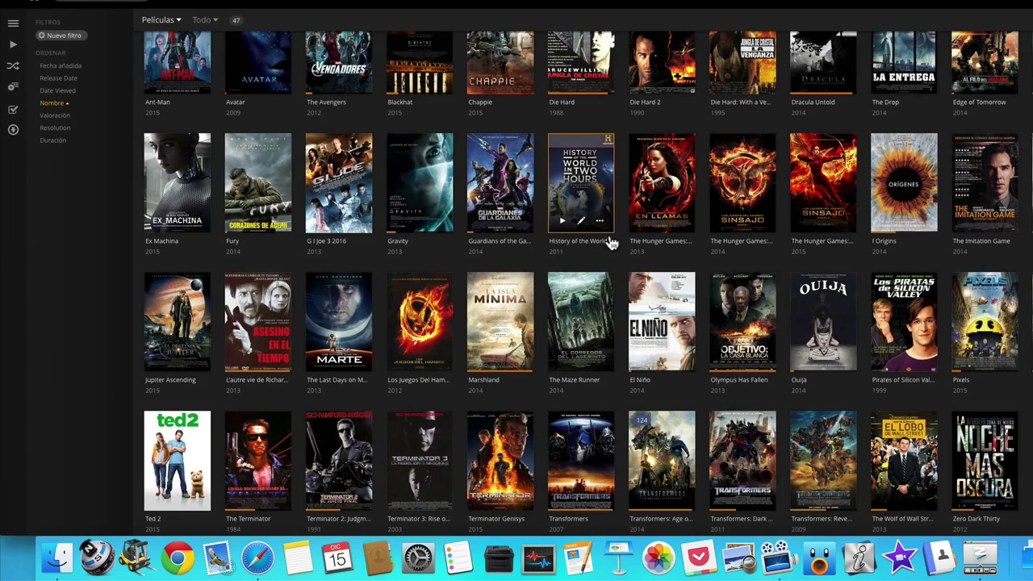
Step: Tag The Hunger Games: Catching Fire with a new collection named "Los juegos del hambre" and save the changes
click(664, 223)
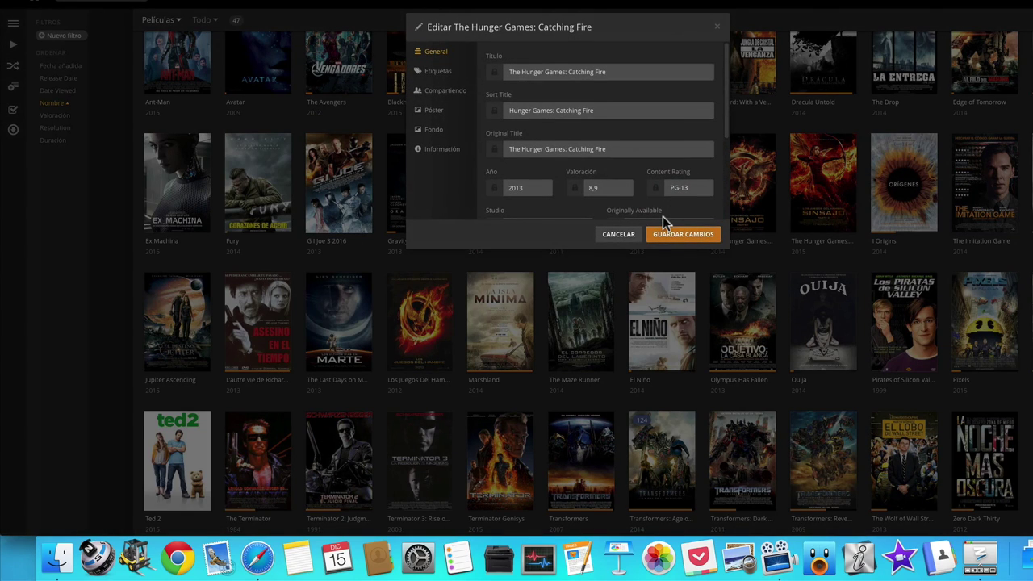
click(438, 71)
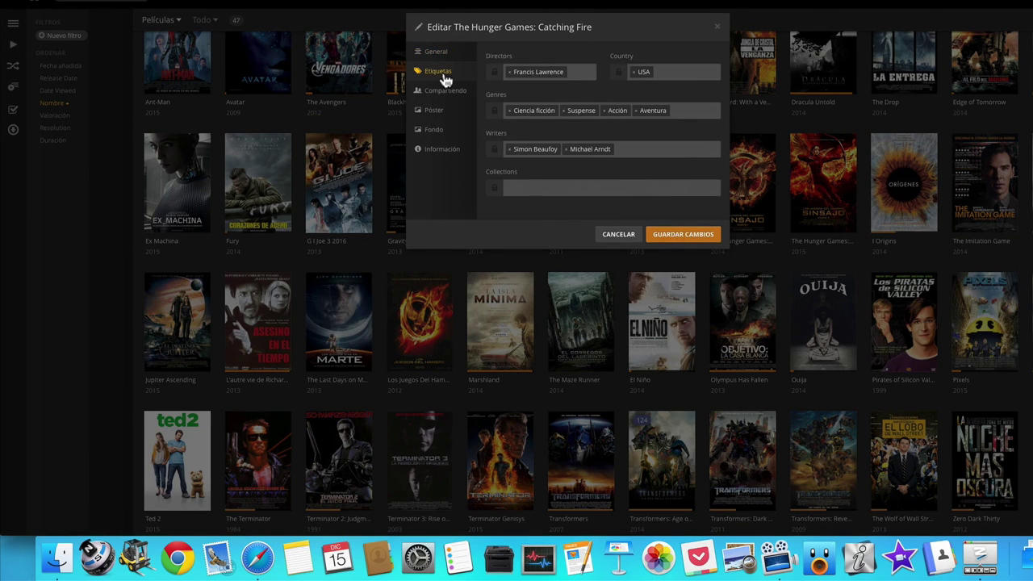
click(525, 185)
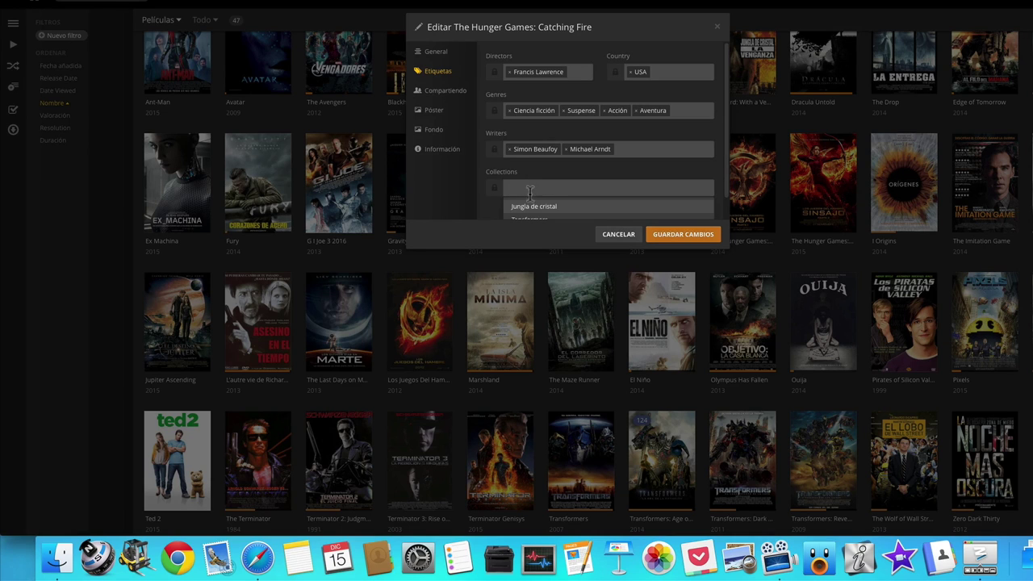
scroll(536, 212, down, 2)
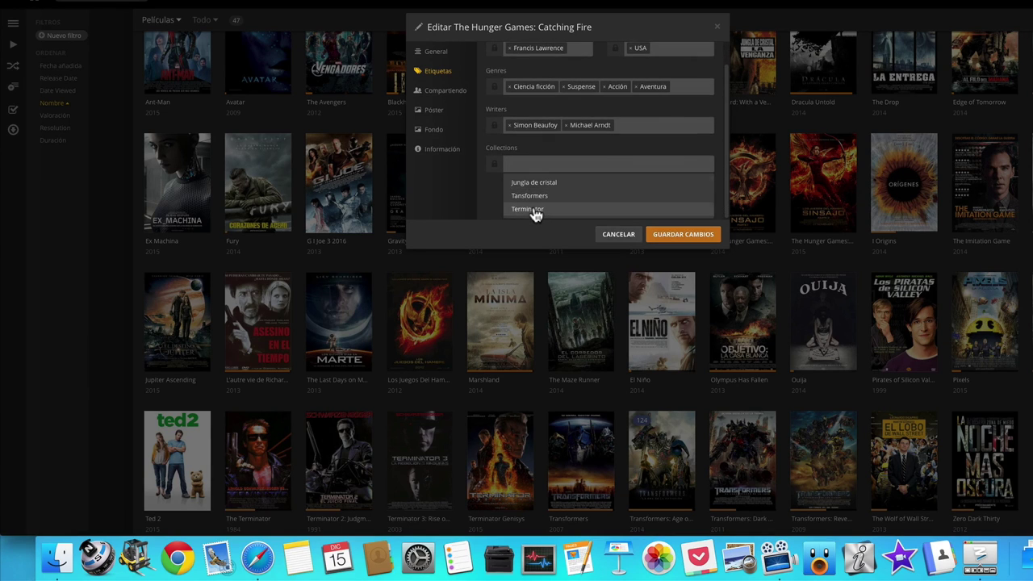
scroll(536, 213, up, 2)
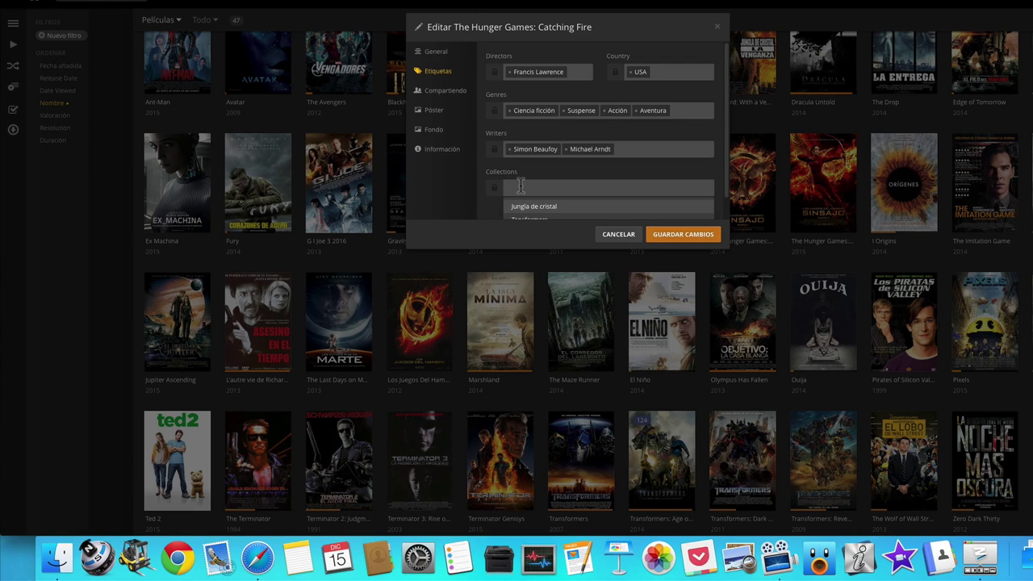
text(Los juego)
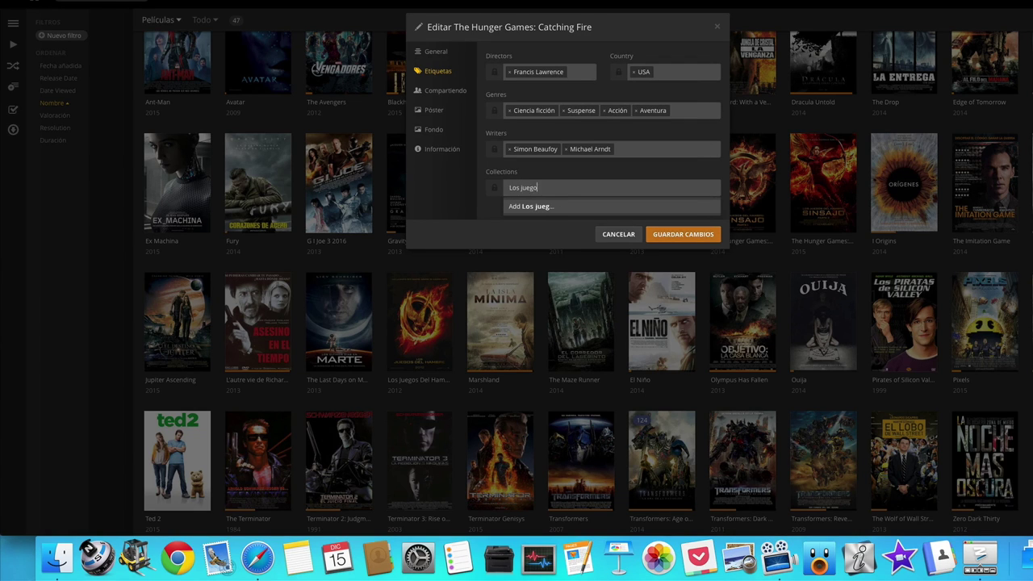
text(s del hambre)
click(682, 235)
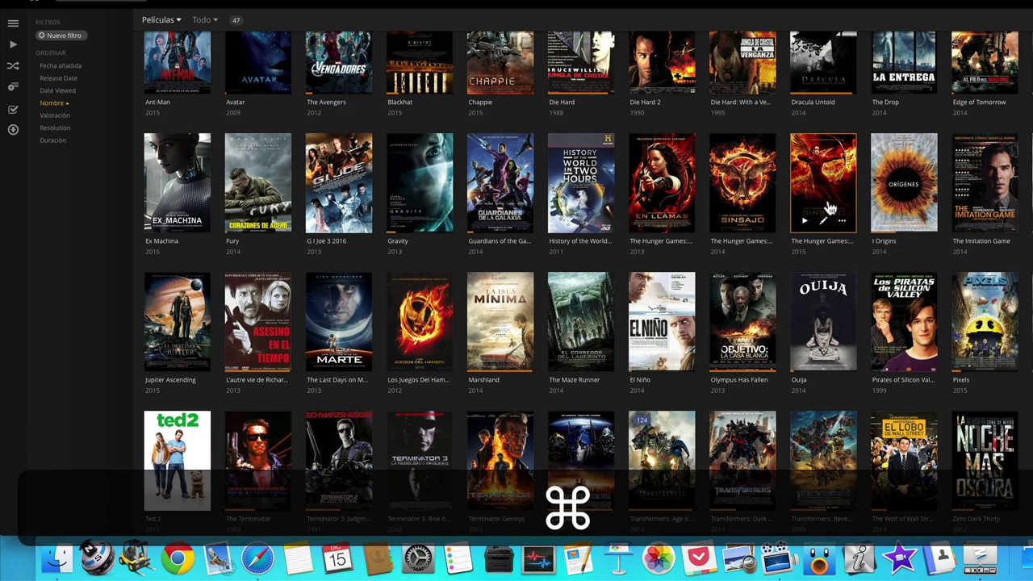
Step: Select the 2014 and 2015 Hunger Games films, show the additional actions for them, and close the browser window
super+click(753, 186)
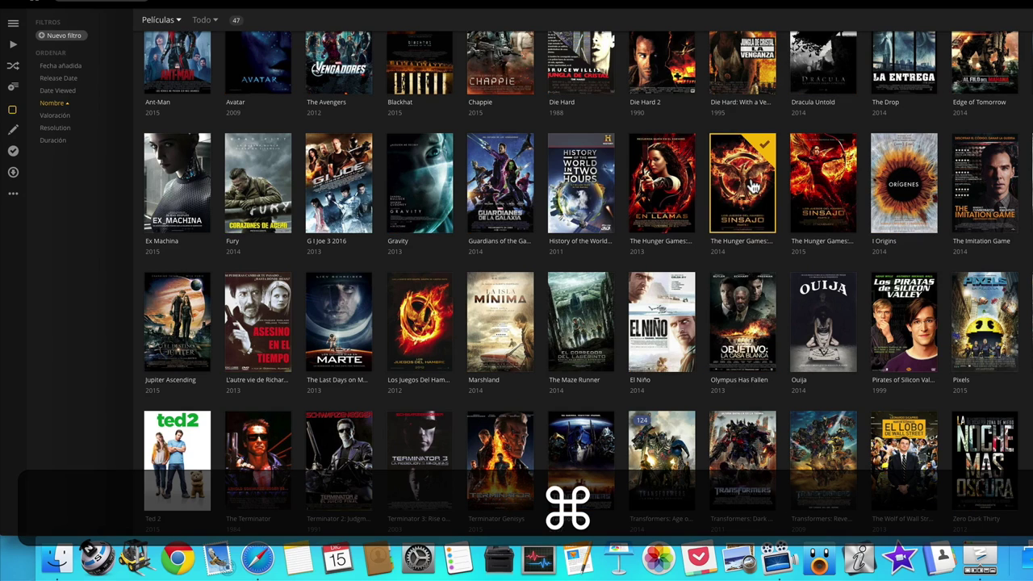
super+click(820, 187)
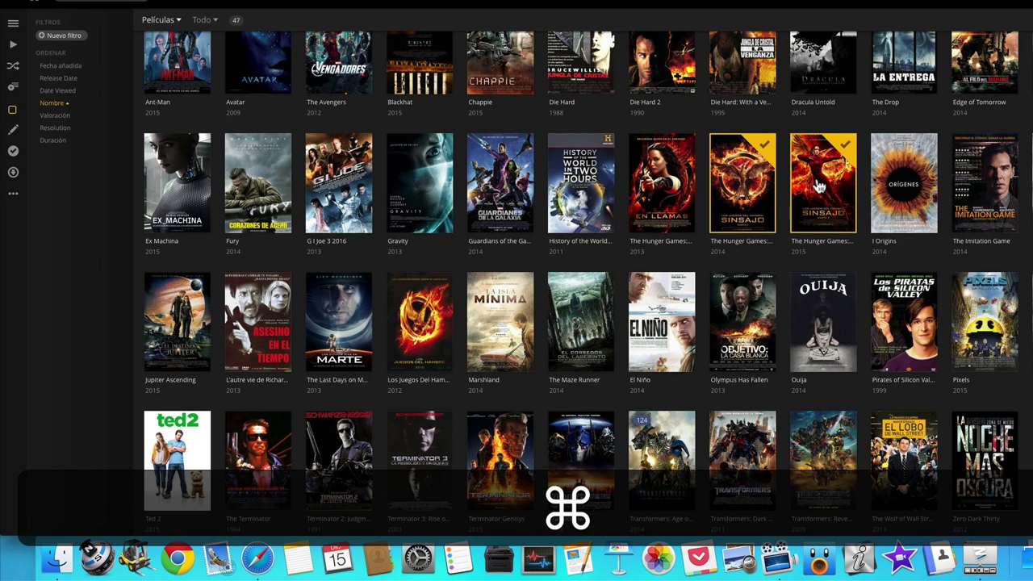
click(14, 195)
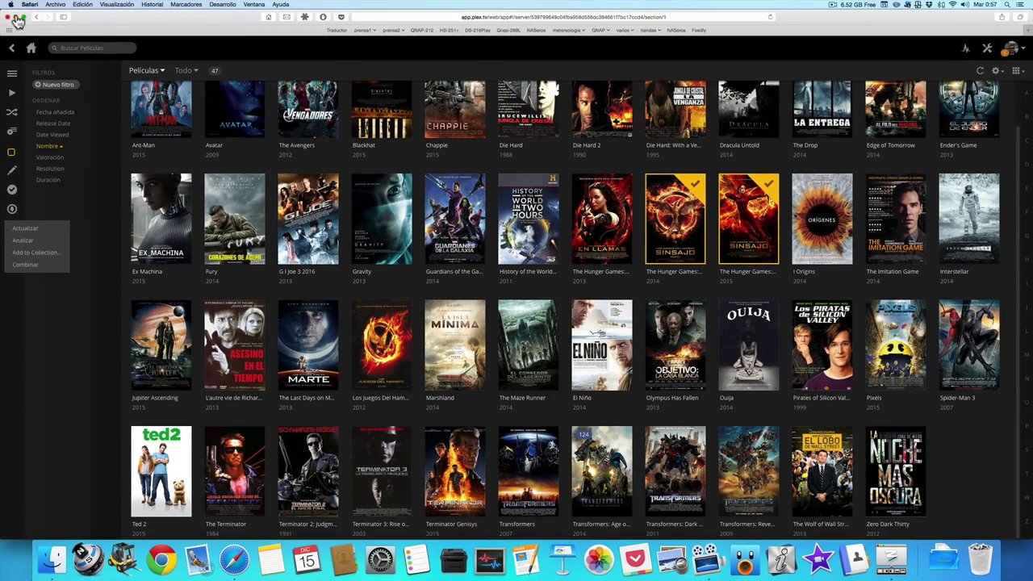
click(10, 17)
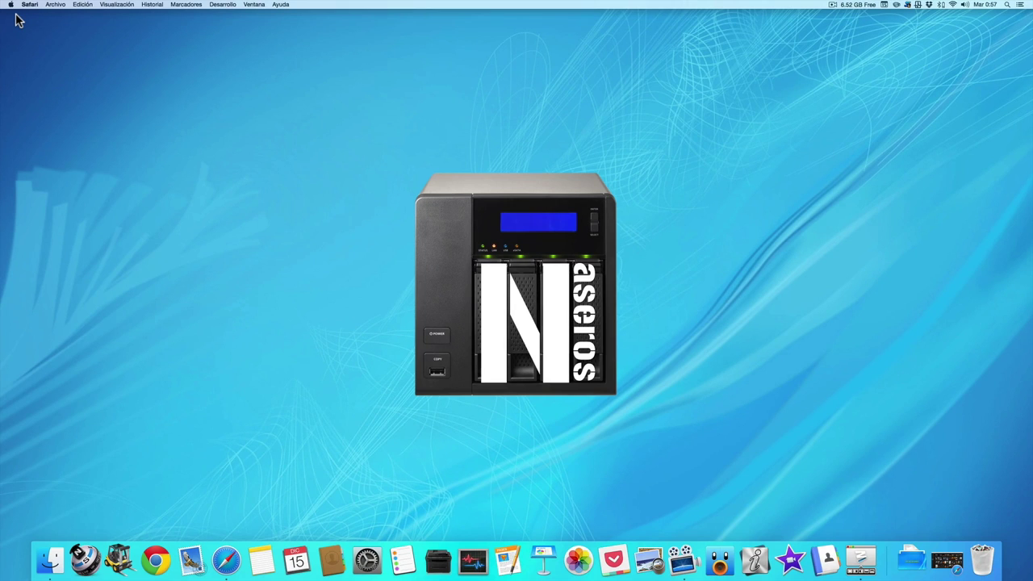